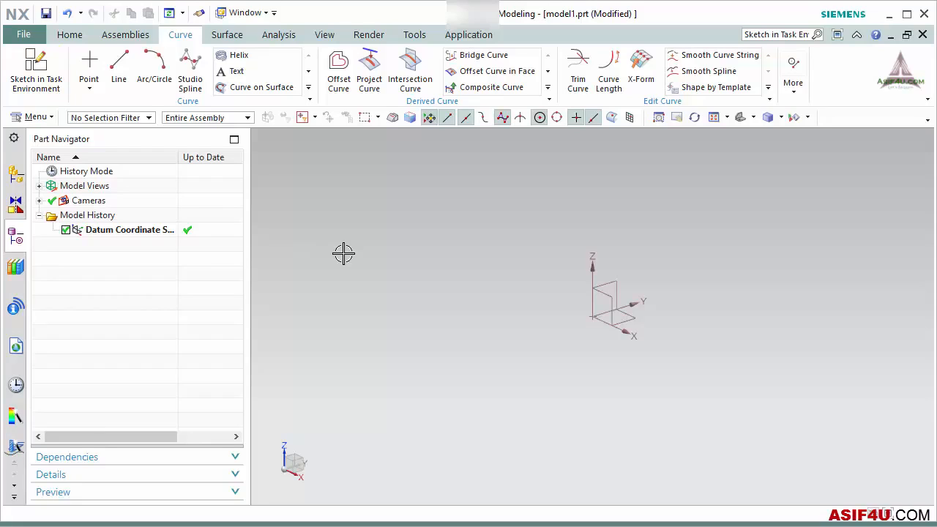
{"action": "left_click", "coordinate": [69, 34]}
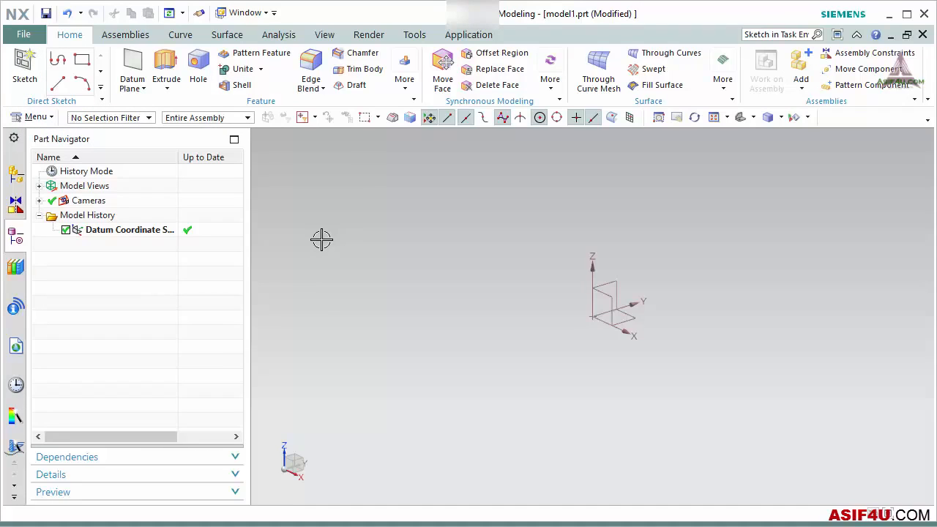
{"action": "left_click", "coordinate": [180, 34]}
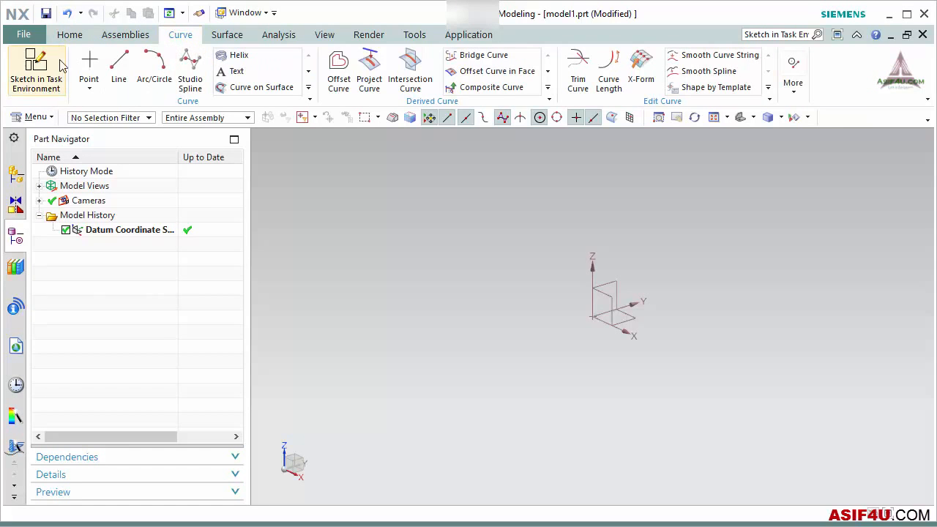
- Create a direct sketch on the YZ plane of the datum coordinate system
{"action": "left_click", "coordinate": [69, 36]}
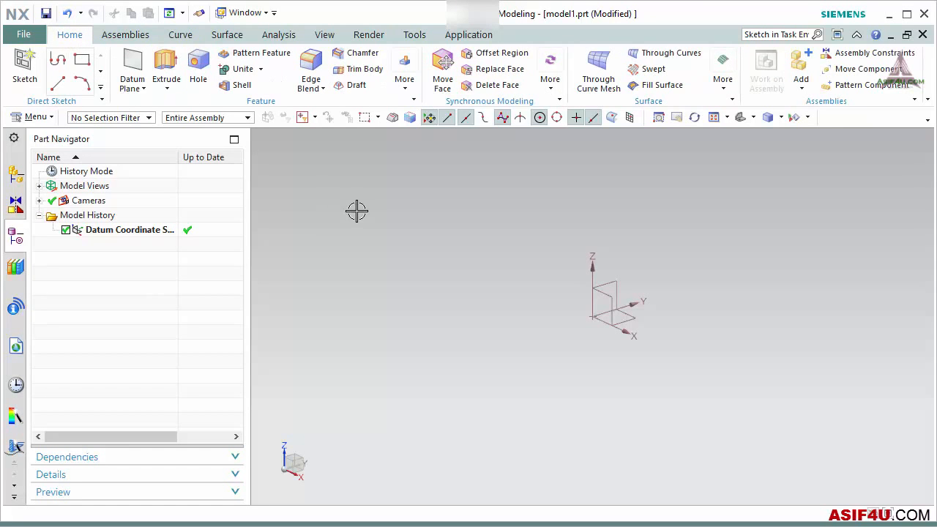
{"action": "left_click", "coordinate": [24, 64]}
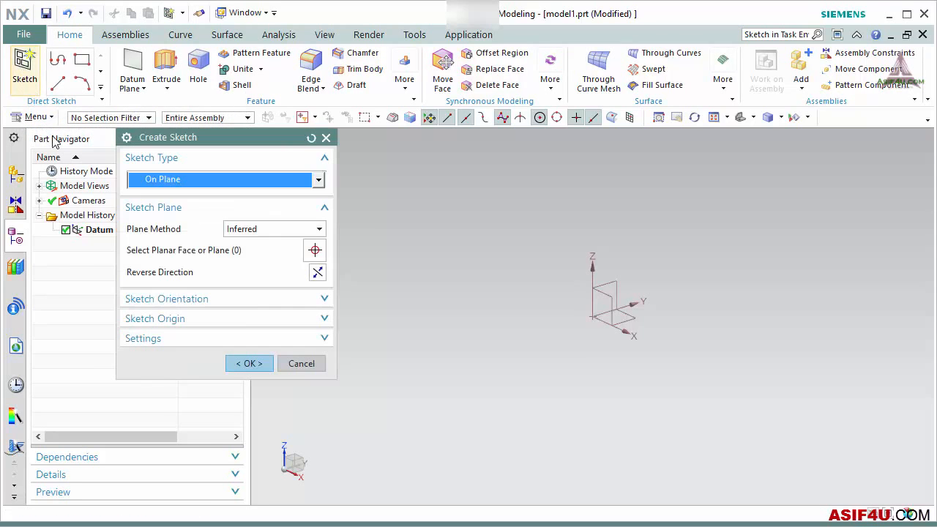
{"action": "left_click", "coordinate": [602, 293]}
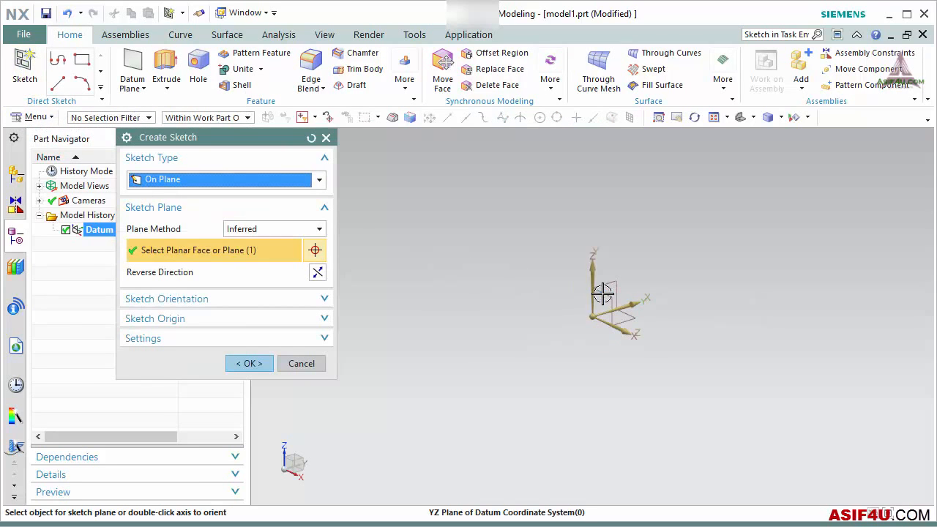
{"action": "left_click", "coordinate": [247, 363]}
- Sketch a rectangle about 118 mm wide and 64 mm high with one corner at the origin, and finish the sketch
{"action": "left_click", "coordinate": [127, 59]}
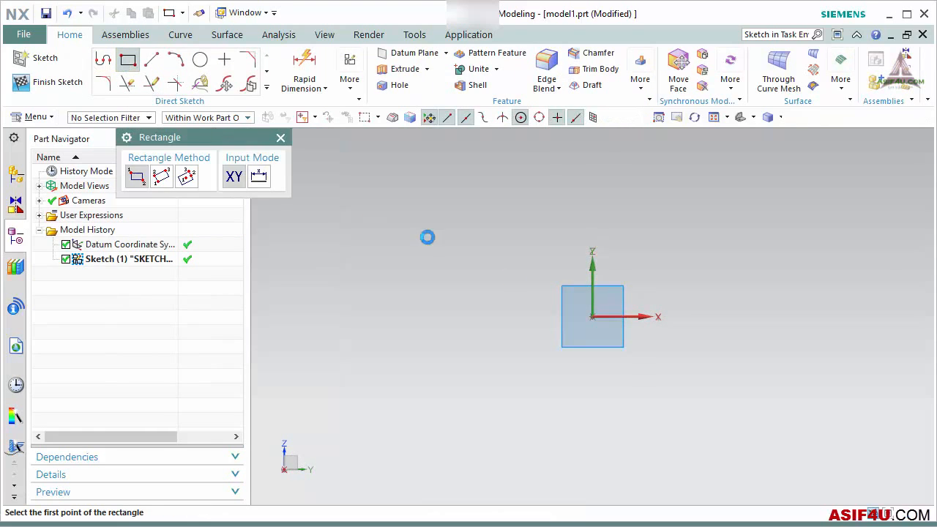
{"action": "left_click", "coordinate": [591, 316]}
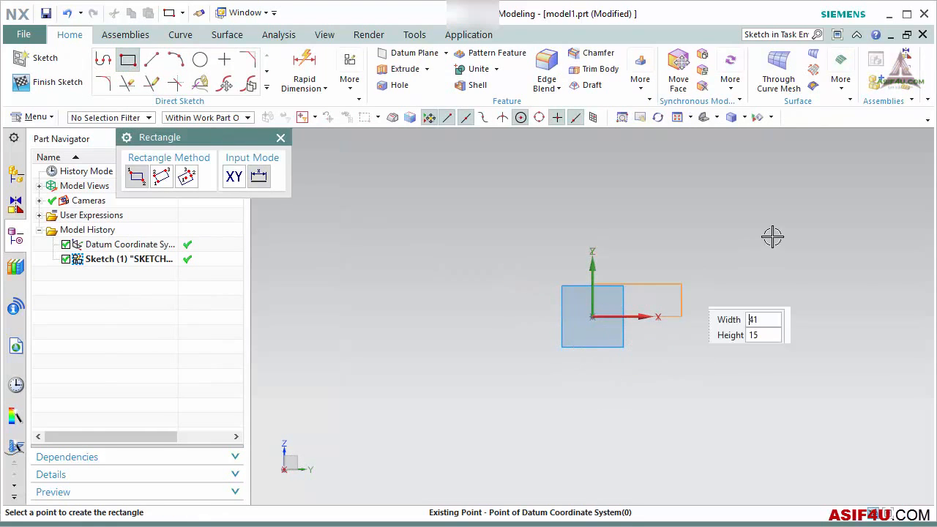
{"action": "left_click", "coordinate": [848, 178]}
{"action": "left_click", "coordinate": [702, 118]}
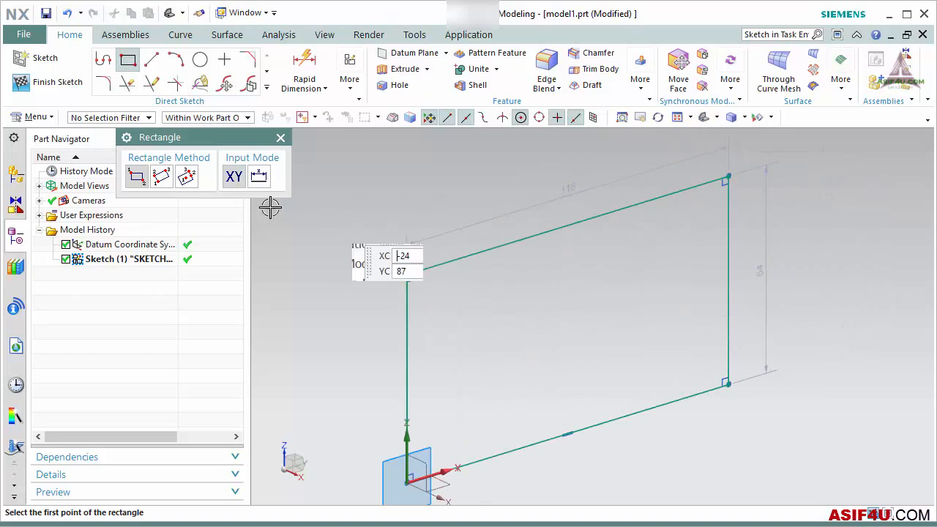
{"action": "left_click", "coordinate": [49, 85]}
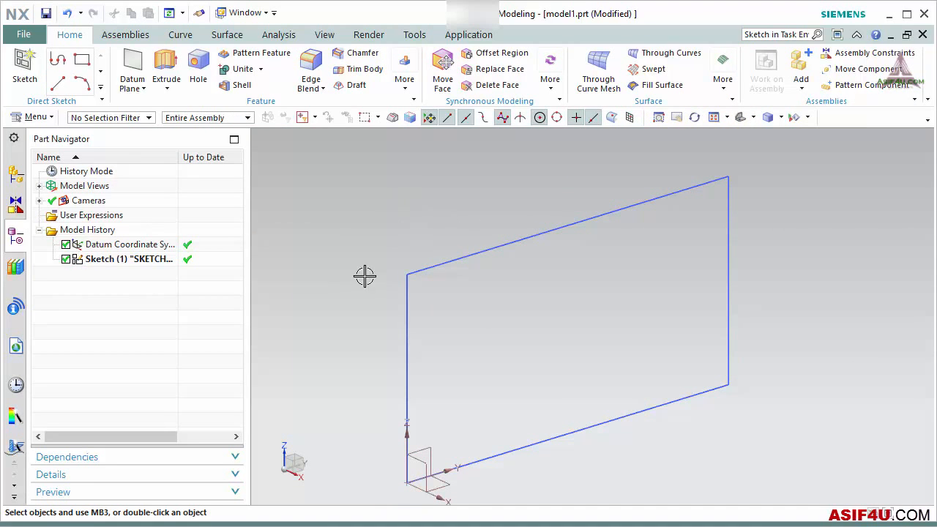
- Reopen the rectangle sketch for editing from the model history and exit it to the fitted 3D view
{"action": "right_click", "coordinate": [155, 260]}
{"action": "left_click", "coordinate": [184, 305]}
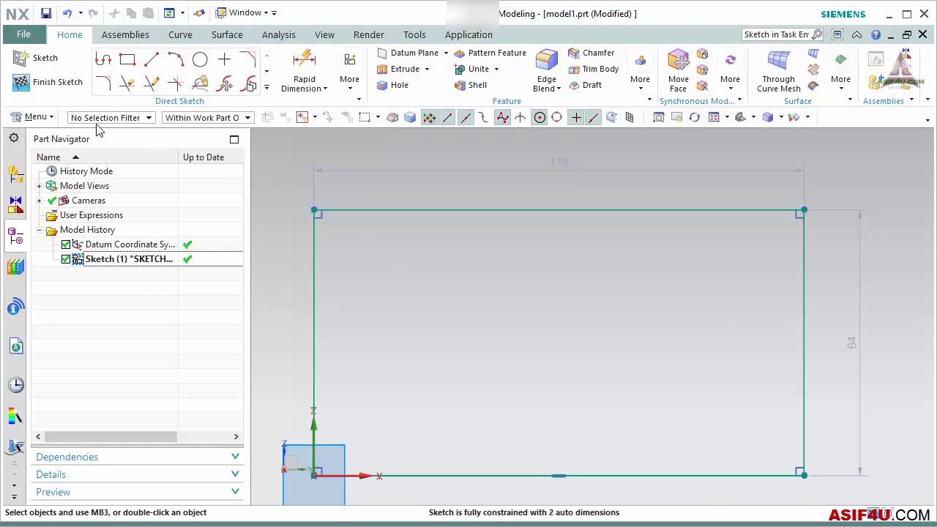
{"action": "left_click", "coordinate": [69, 83]}
{"action": "left_click", "coordinate": [741, 120]}
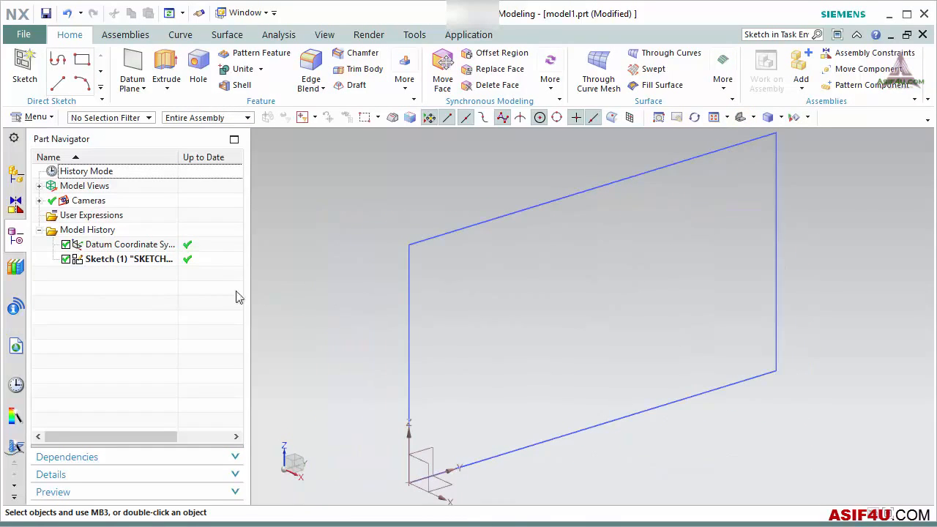
- Hide the rectangle sketch and create a task environment sketch on the YZ plane of the datum coordinate system
{"action": "left_click", "coordinate": [66, 259]}
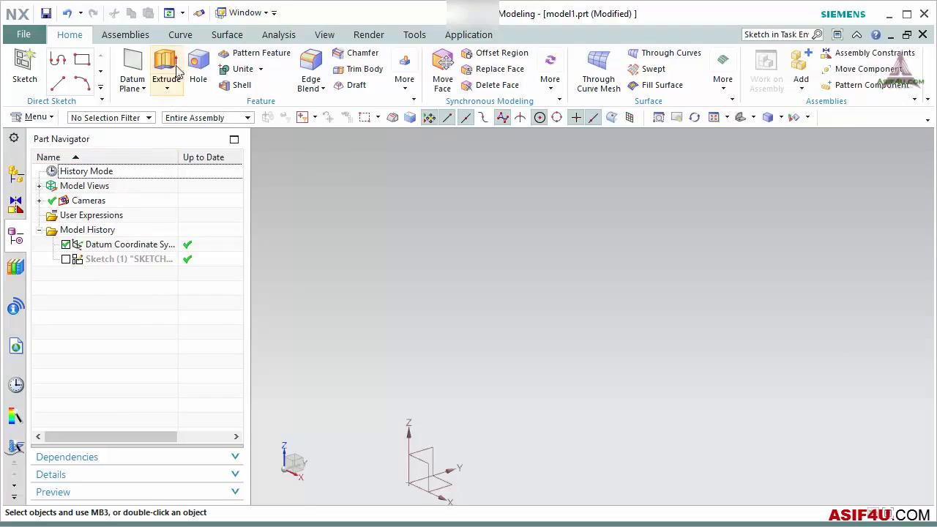
{"action": "left_click", "coordinate": [185, 38]}
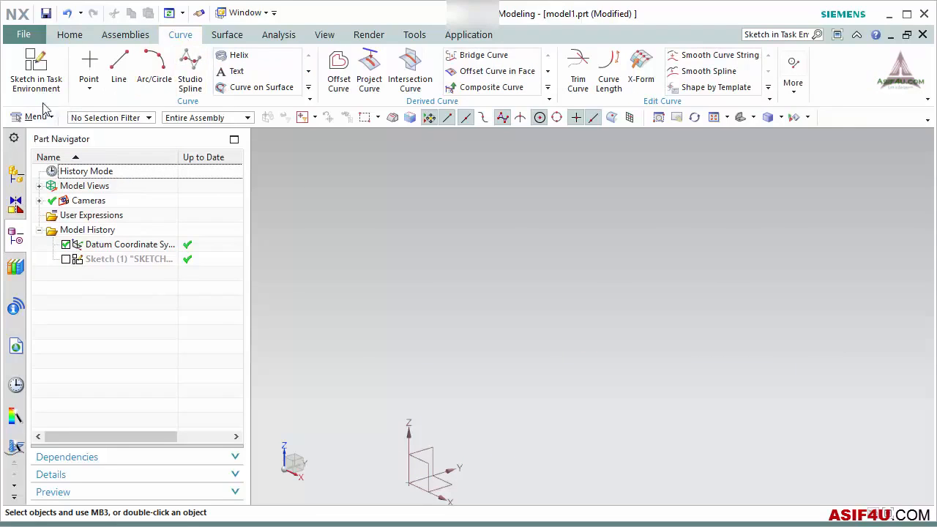
{"action": "left_click", "coordinate": [34, 69]}
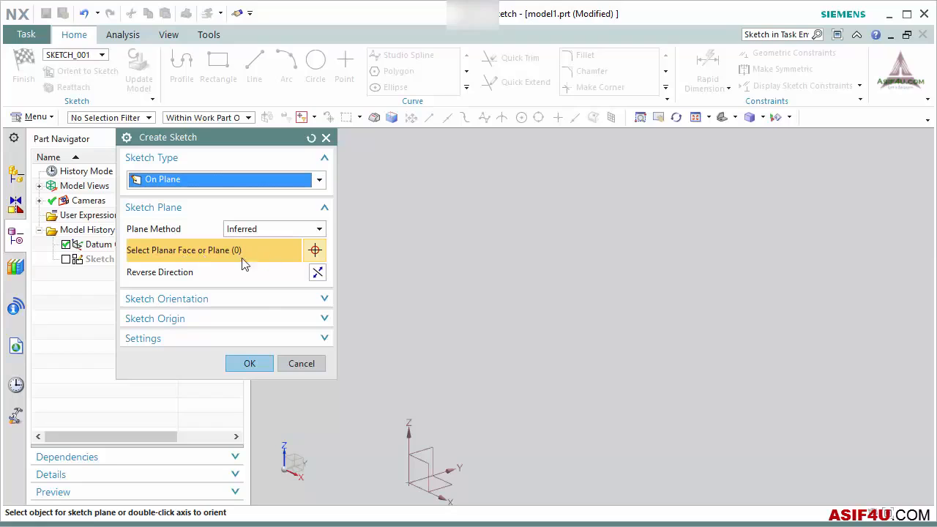
{"action": "left_click", "coordinate": [429, 449]}
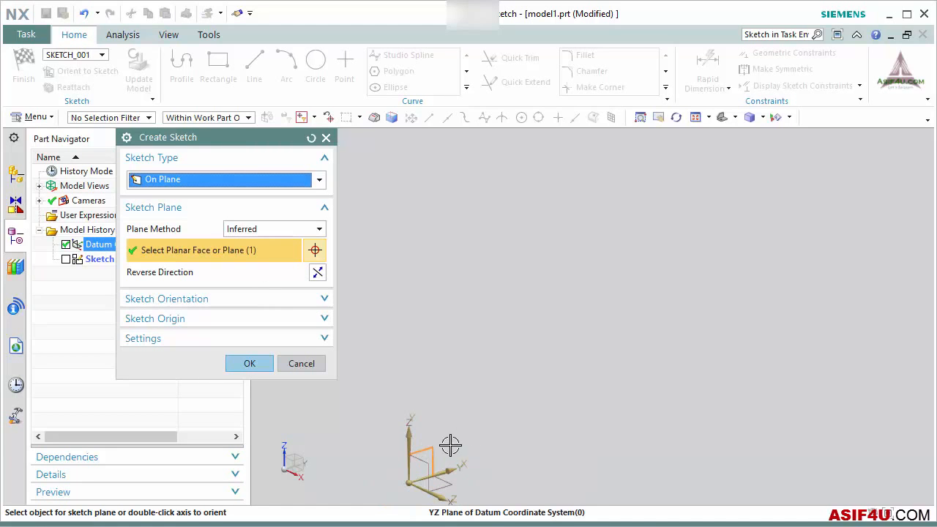
{"action": "left_click", "coordinate": [269, 363]}
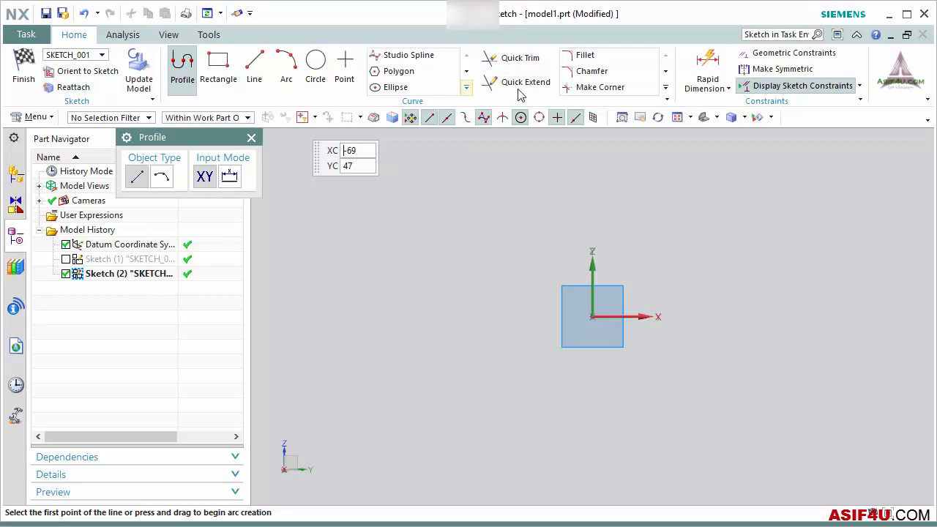
{"action": "left_click", "coordinate": [467, 87]}
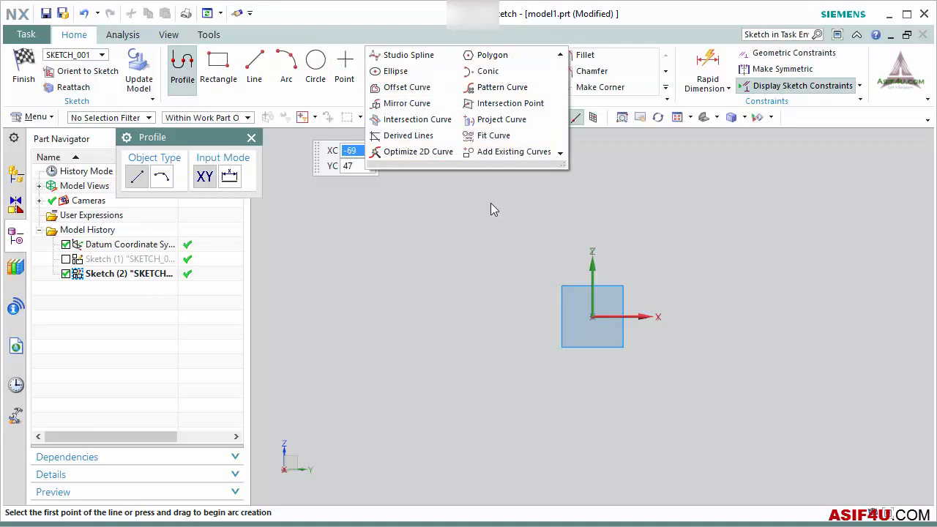
{"action": "left_click", "coordinate": [665, 88]}
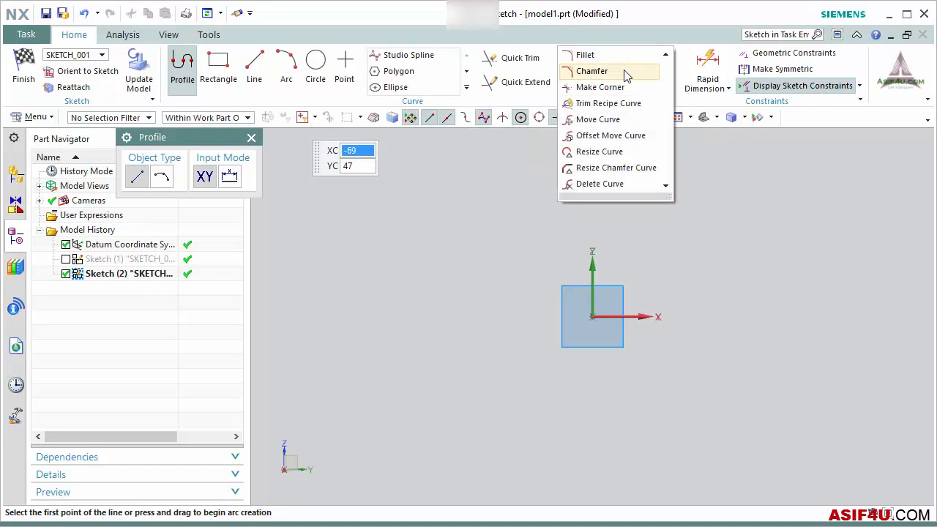
{"action": "left_click", "coordinate": [609, 219]}
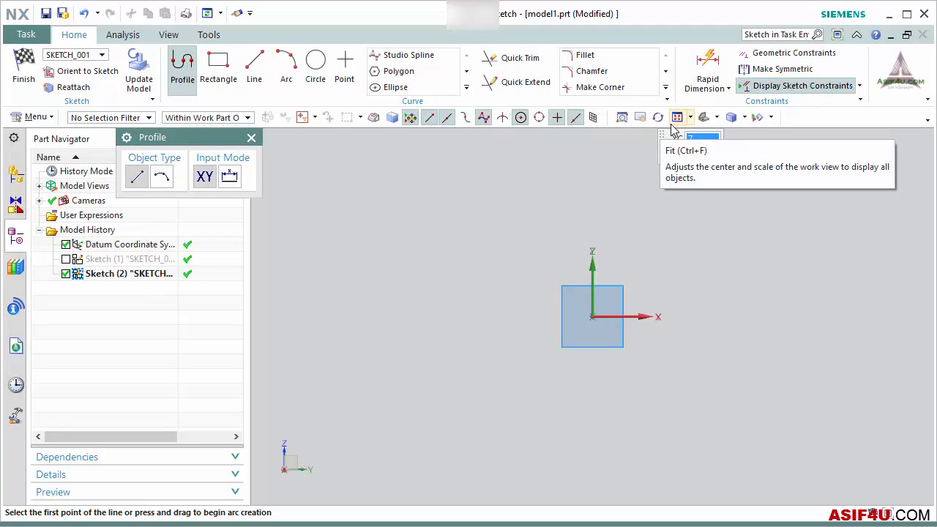
- Draw a vertical line about 26 mm up from the origin and a separate slanted line about 10 mm long at about 127°
{"action": "left_click", "coordinate": [255, 65]}
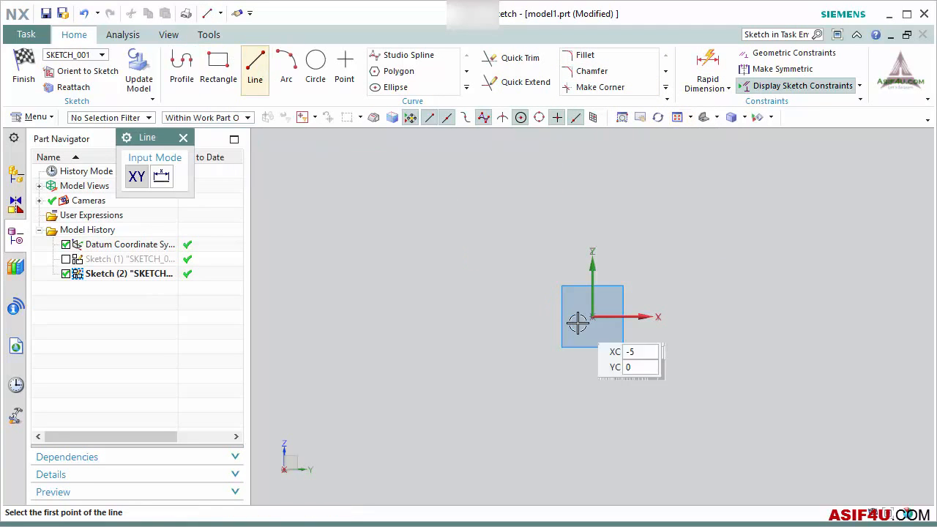
{"action": "left_click", "coordinate": [592, 317]}
{"action": "left_click", "coordinate": [592, 212]}
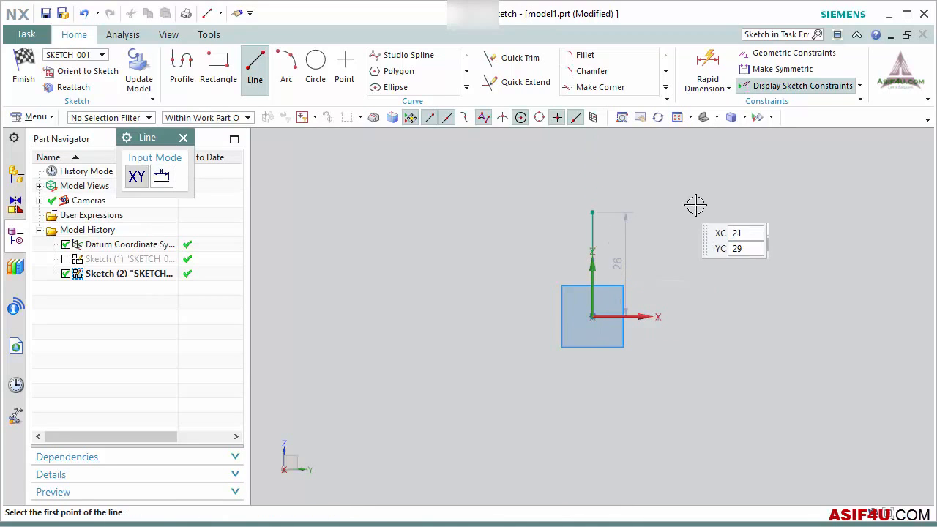
{"action": "left_click", "coordinate": [703, 212]}
{"action": "left_click", "coordinate": [726, 244]}
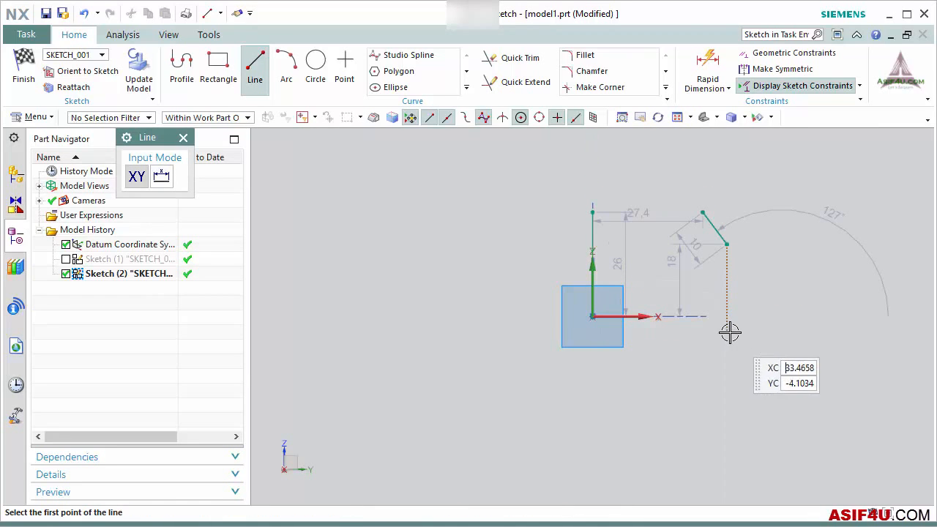
- Close the five-sided profile with a vertical line about 18 mm long, a top line and a base line, and finish the sketch
{"action": "left_click", "coordinate": [726, 316]}
{"action": "left_click", "coordinate": [726, 244]}
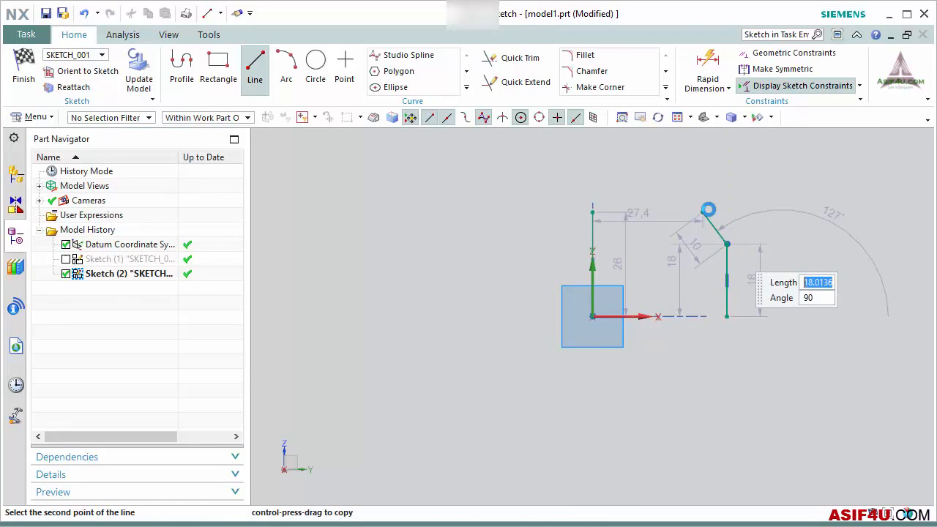
{"action": "left_click", "coordinate": [703, 212]}
{"action": "left_click", "coordinate": [592, 213]}
{"action": "left_click", "coordinate": [685, 296]}
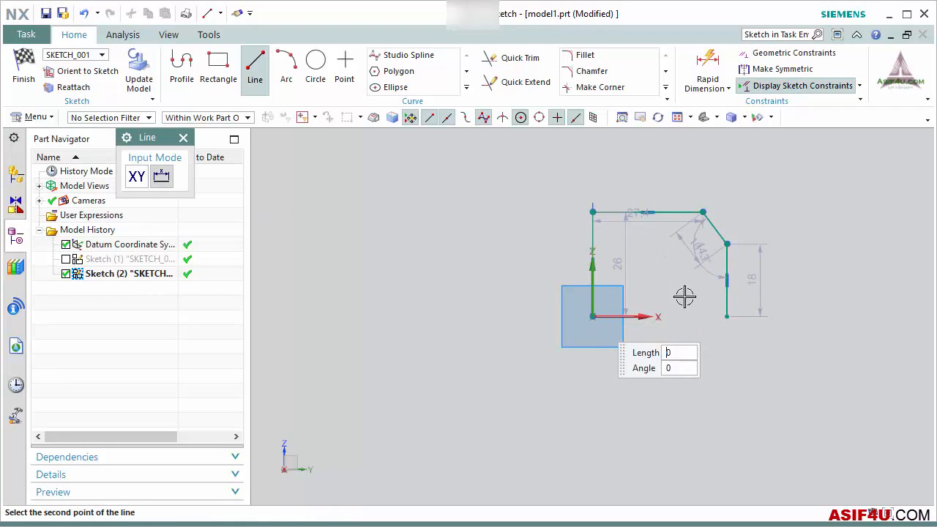
{"action": "left_click", "coordinate": [726, 316]}
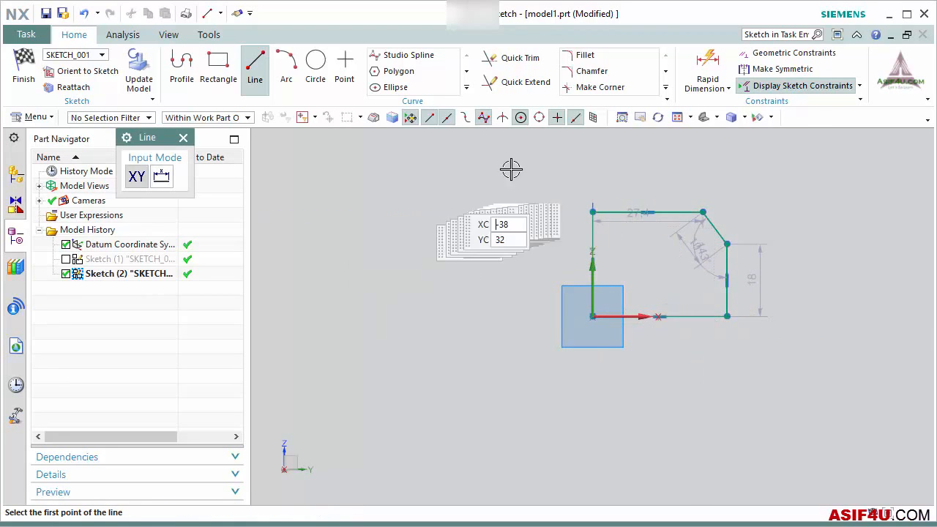
{"action": "left_click", "coordinate": [23, 69]}
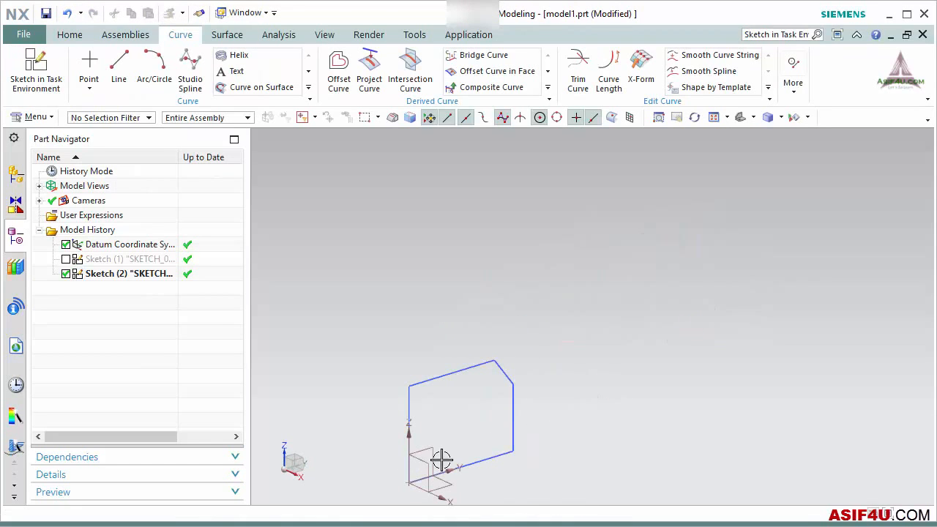
- Extrude the five-sided profile from 0 to 13 mm with the Boolean option Inferred
{"action": "scroll", "coordinate": [412, 459], "scroll_direction": "down", "scroll_amount": 1}
{"action": "scroll", "coordinate": [429, 452], "scroll_direction": "up", "scroll_amount": 1}
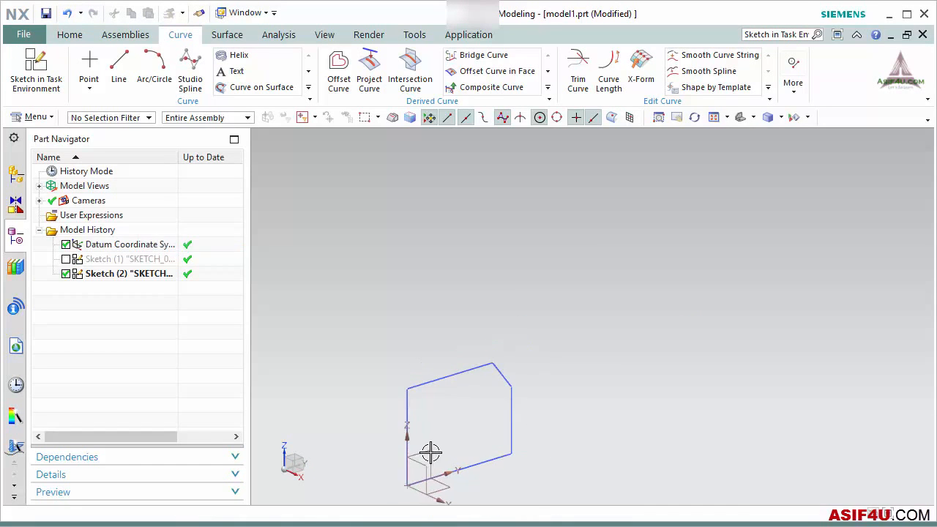
{"action": "scroll", "coordinate": [430, 452], "scroll_direction": "down", "scroll_amount": 1}
{"action": "scroll", "coordinate": [419, 453], "scroll_direction": "up", "scroll_amount": 1}
{"action": "middle_click_drag", "start_coordinate": [434, 424], "coordinate": [534, 344], "text": "shift"}
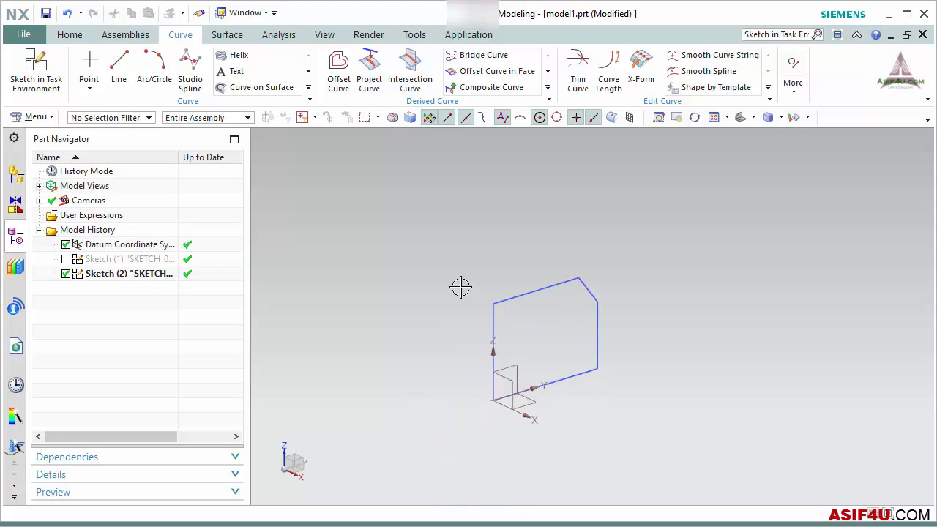
{"action": "left_click", "coordinate": [69, 35]}
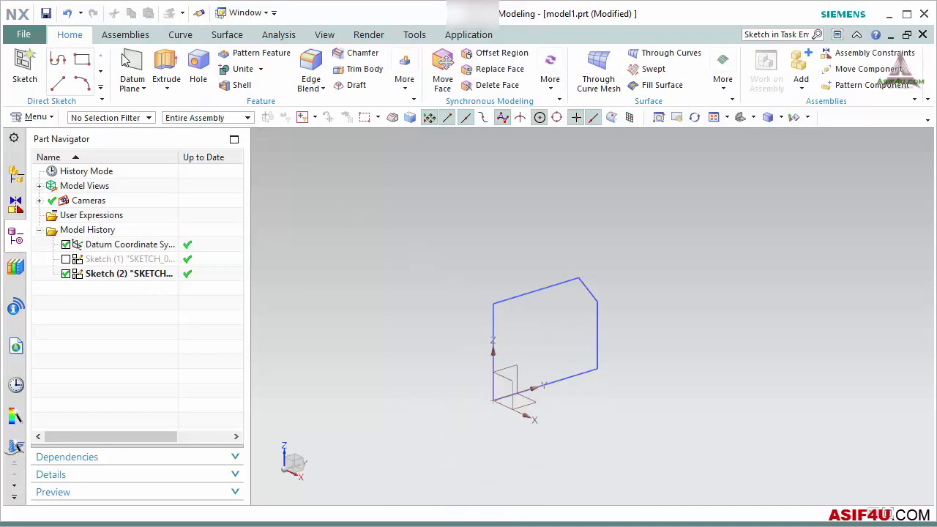
{"action": "left_click", "coordinate": [166, 73]}
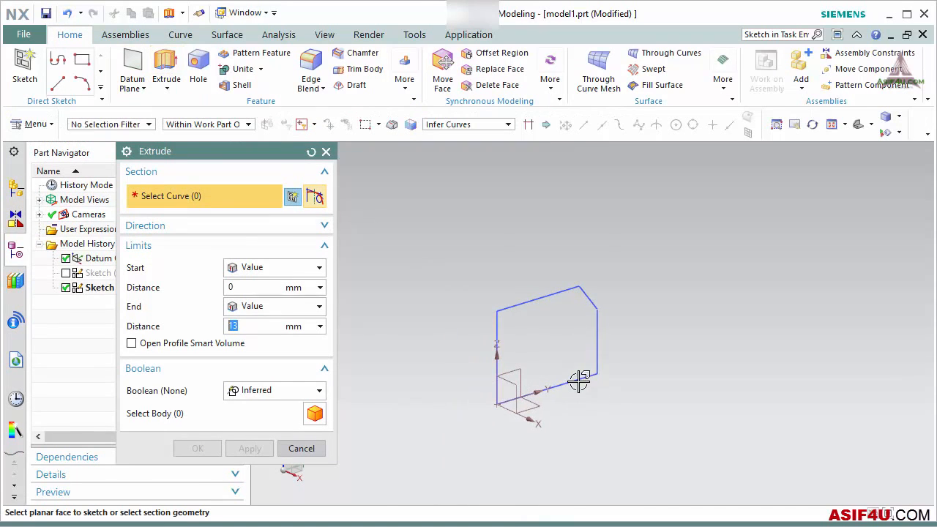
{"action": "left_click", "coordinate": [601, 311]}
{"action": "left_click", "coordinate": [202, 453]}
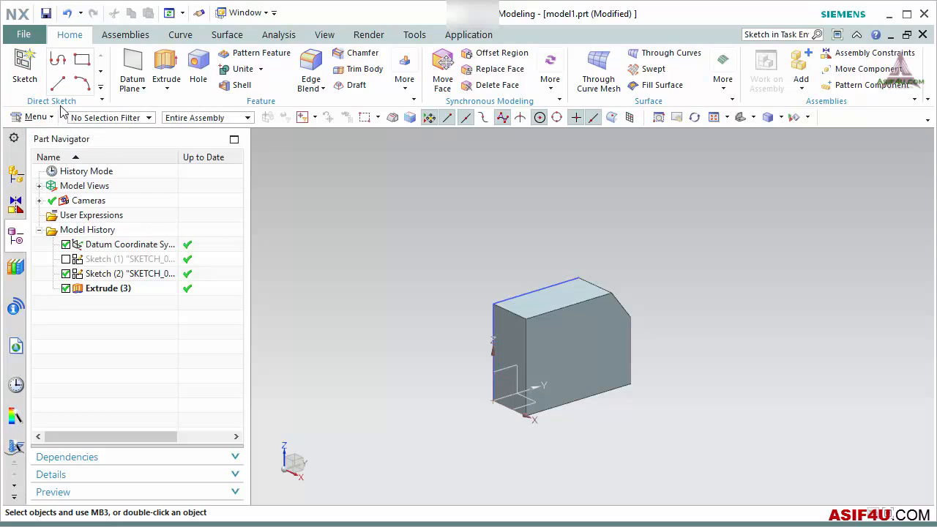
- Open the sketch of the extruded five-sided profile for editing from the model history
{"action": "left_click", "coordinate": [180, 36]}
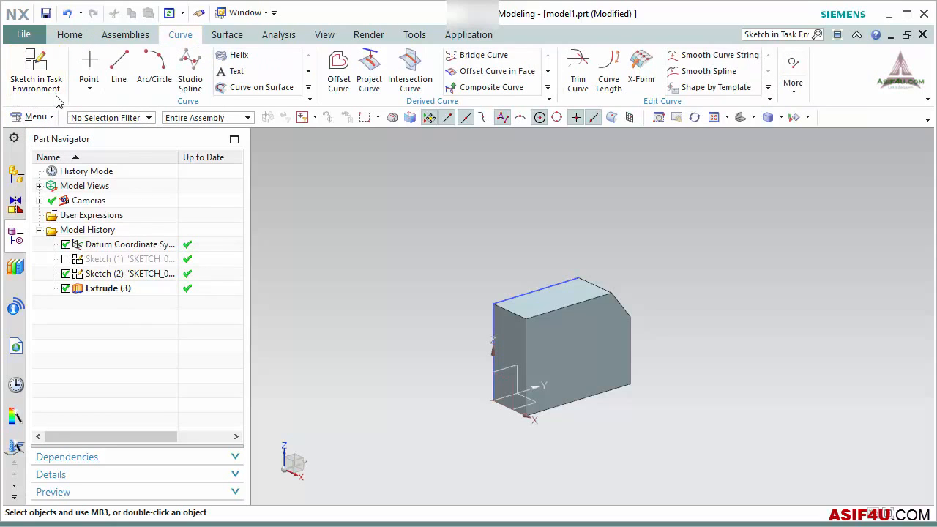
{"action": "key", "text": "ctrl+f"}
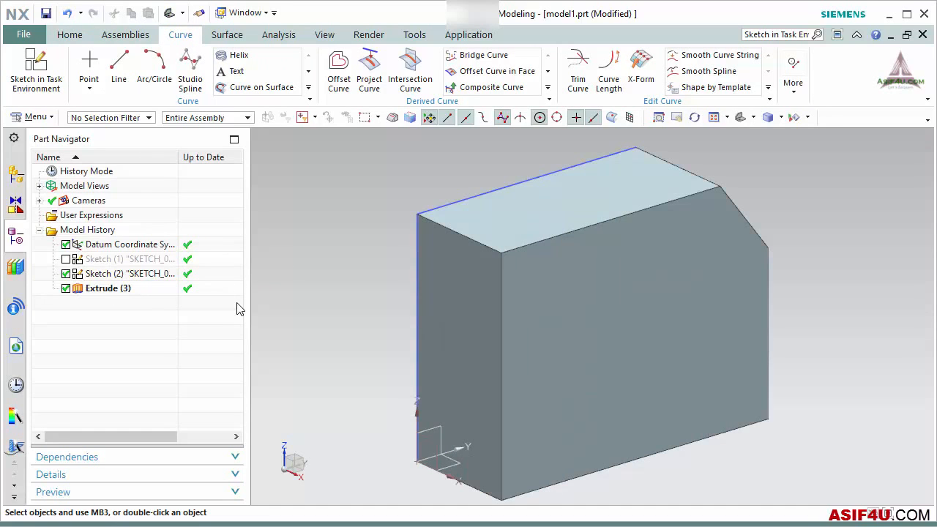
{"action": "right_click", "coordinate": [118, 281]}
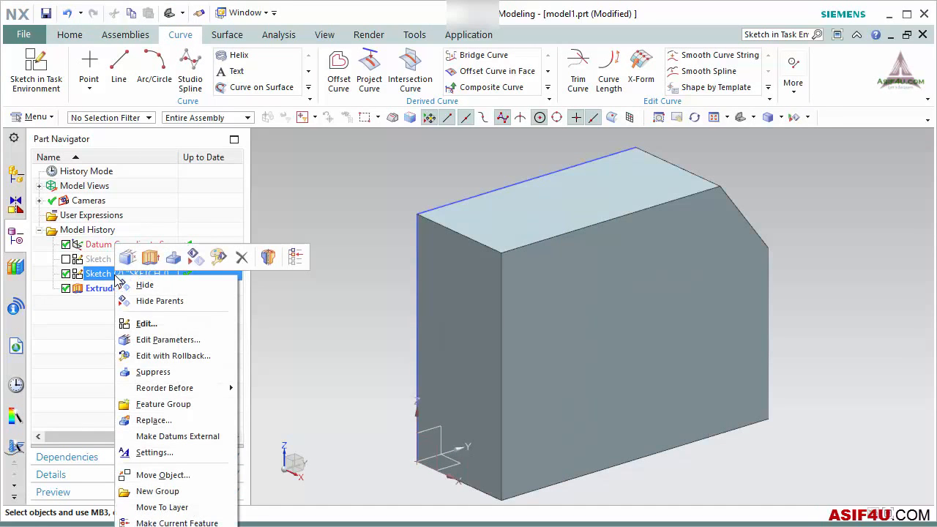
{"action": "left_click", "coordinate": [156, 328]}
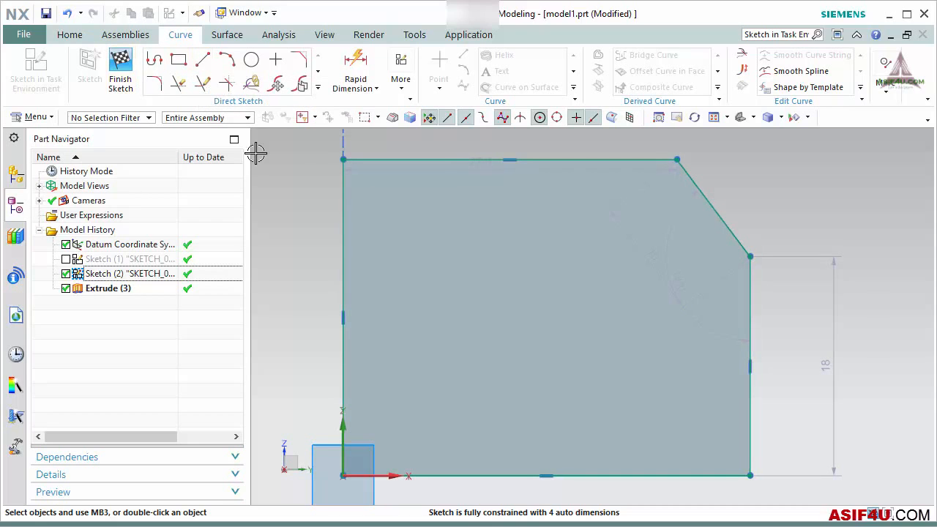
- Finish the direct sketch, then reopen the five-sided profile's sketch with Edit with Rollback and exit it
{"action": "left_click", "coordinate": [123, 79]}
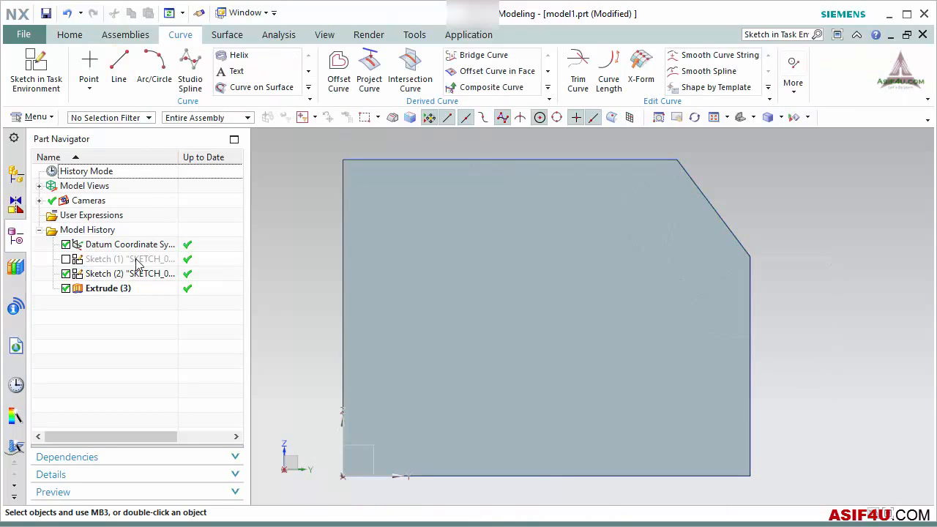
{"action": "right_click", "coordinate": [125, 281]}
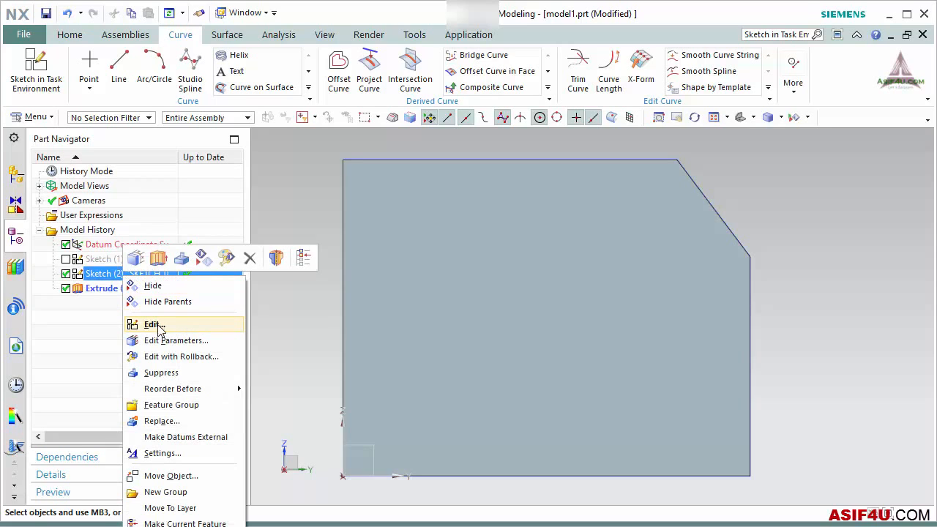
{"action": "left_click", "coordinate": [180, 357]}
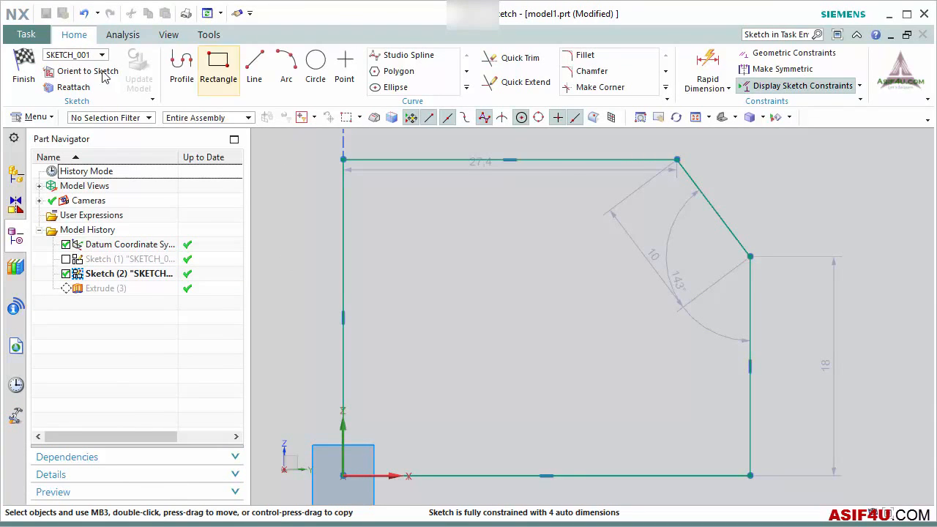
{"action": "left_click", "coordinate": [24, 66]}
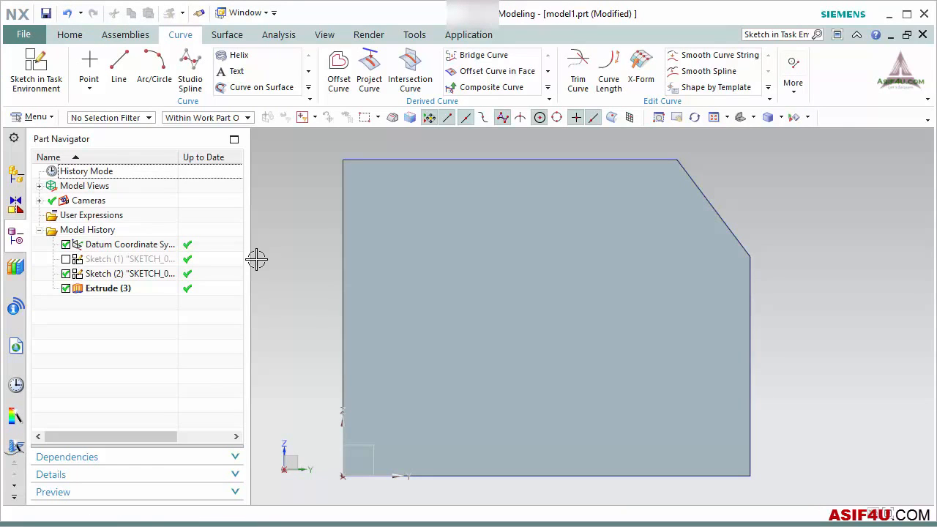
- Reopen the extruded five-sided profile's sketch for direct editing from the model history
{"action": "right_click", "coordinate": [117, 277]}
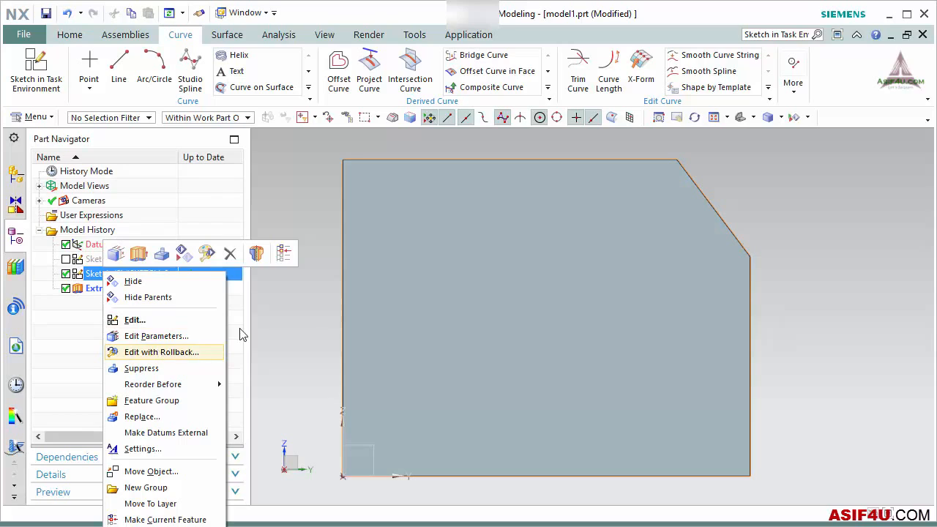
{"action": "left_click", "coordinate": [308, 333]}
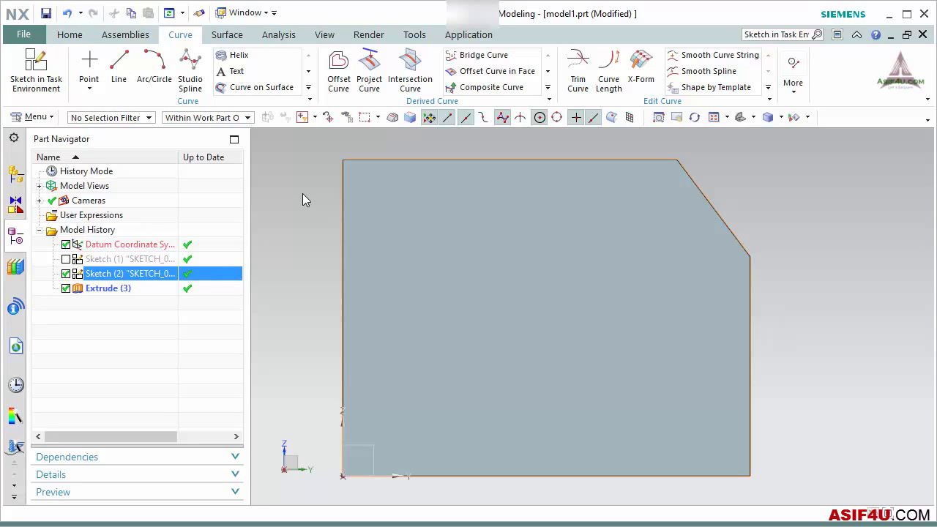
{"action": "left_click", "coordinate": [69, 35]}
{"action": "right_click", "coordinate": [122, 281]}
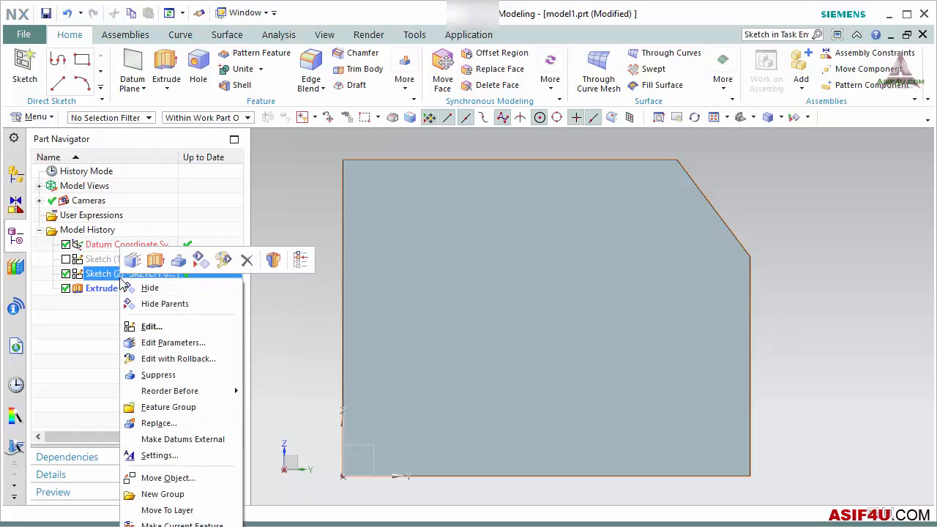
{"action": "left_click", "coordinate": [156, 331]}
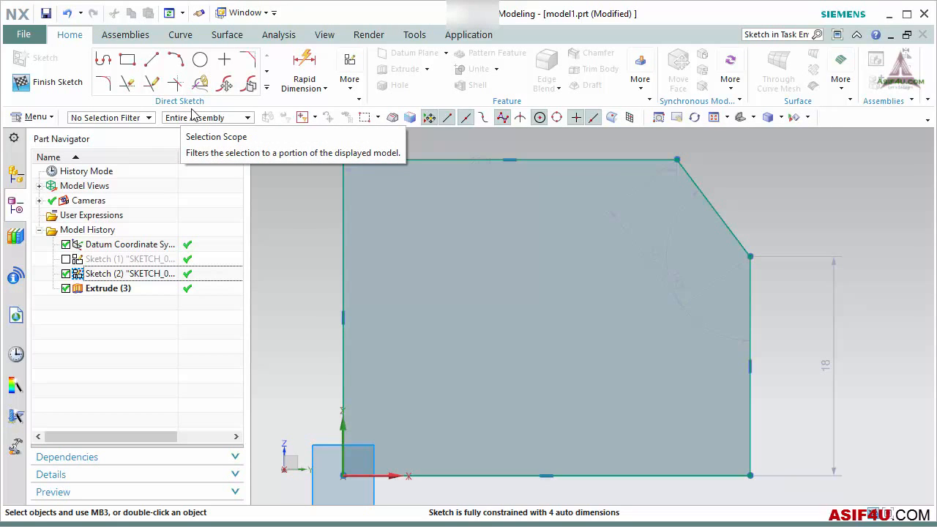
- Open the active sketch in the Sketch Task Environment and finish it without editing the geometry
{"action": "left_click", "coordinate": [347, 82]}
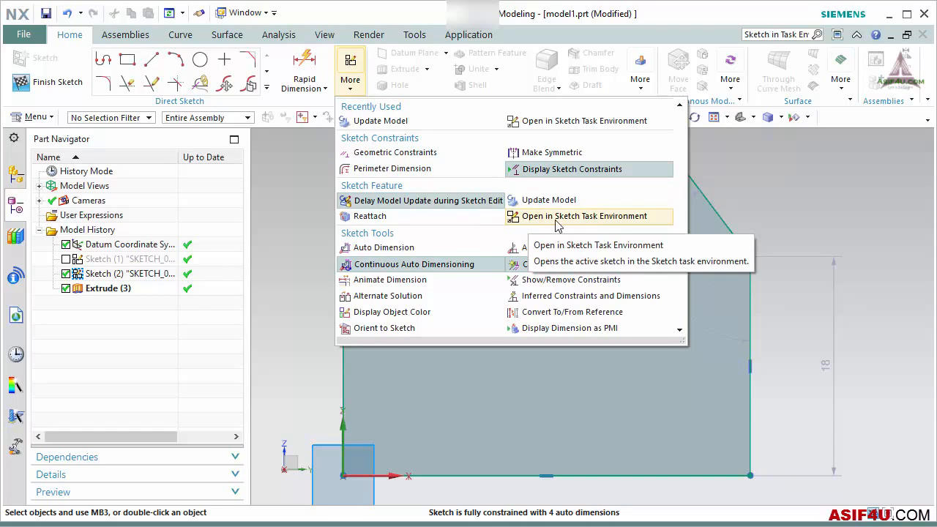
{"action": "left_click", "coordinate": [612, 216]}
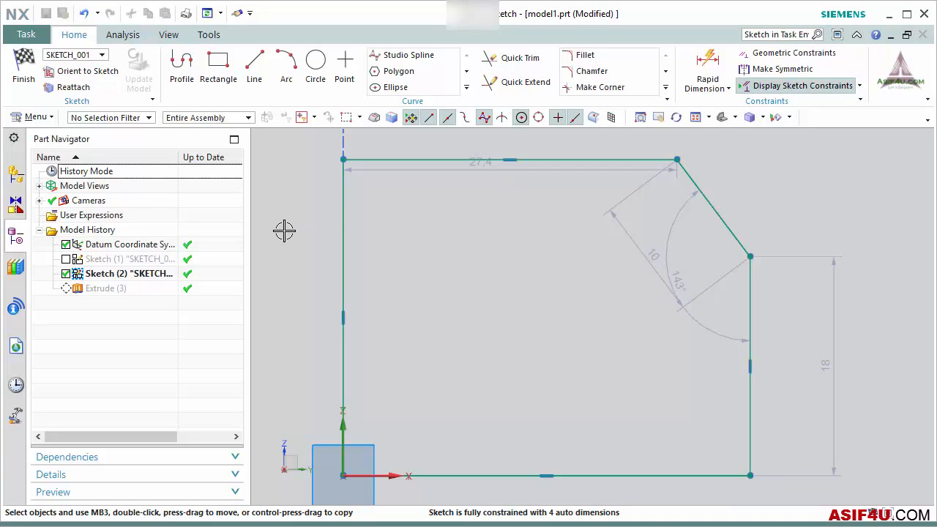
{"action": "left_click", "coordinate": [23, 73]}
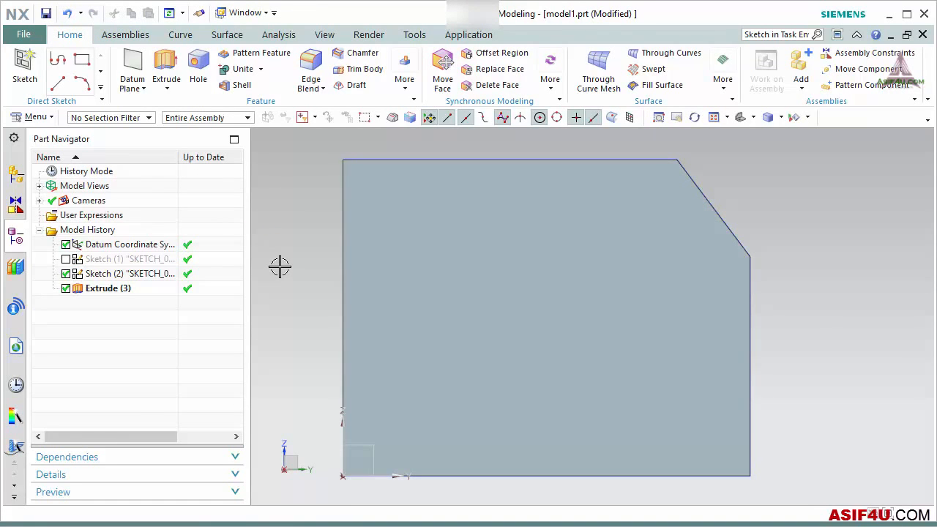
- Make the five-sided profile's sketch internal to the extrude, and open and finish it with the feature's Edit Sketch command
{"action": "right_click", "coordinate": [106, 293]}
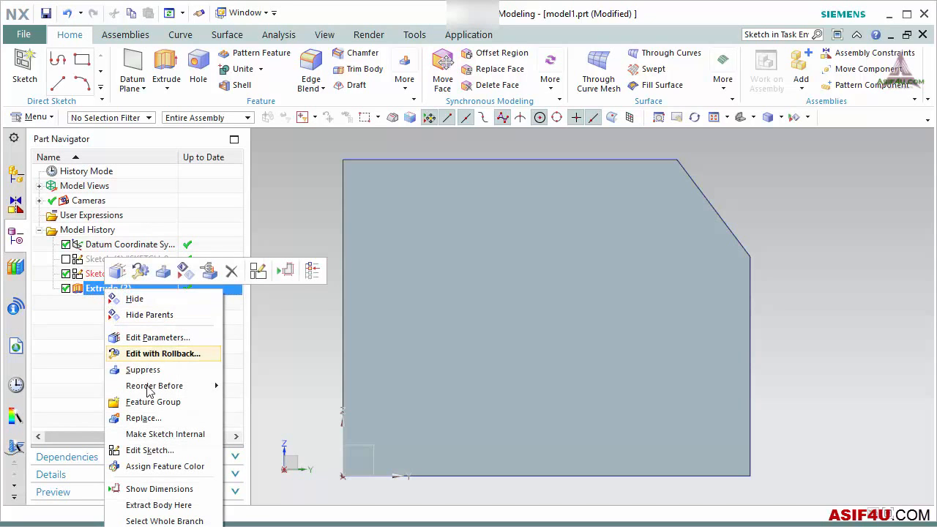
{"action": "left_click", "coordinate": [187, 433]}
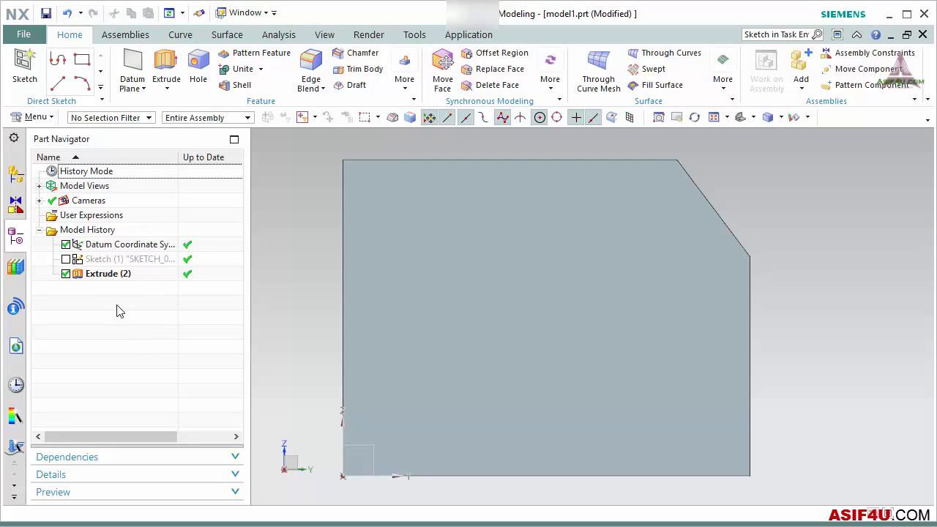
{"action": "right_click", "coordinate": [108, 277]}
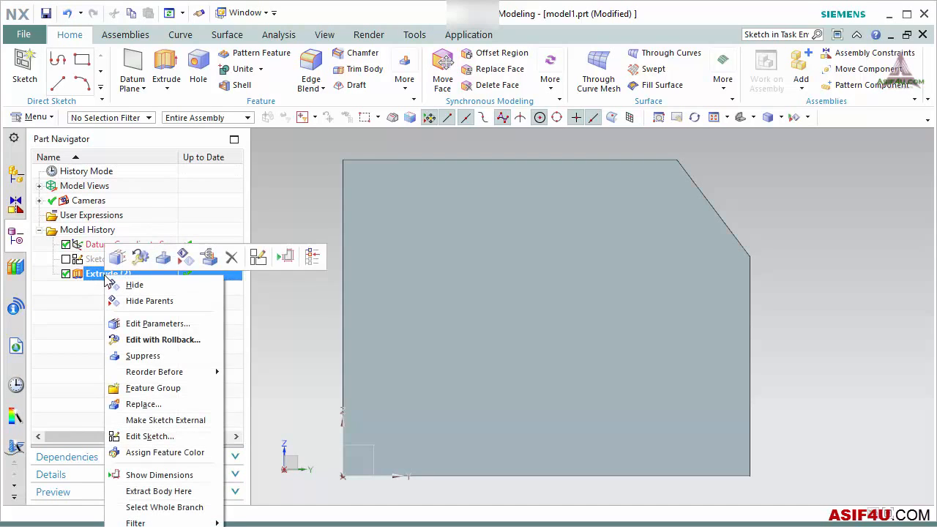
{"action": "left_click", "coordinate": [149, 436]}
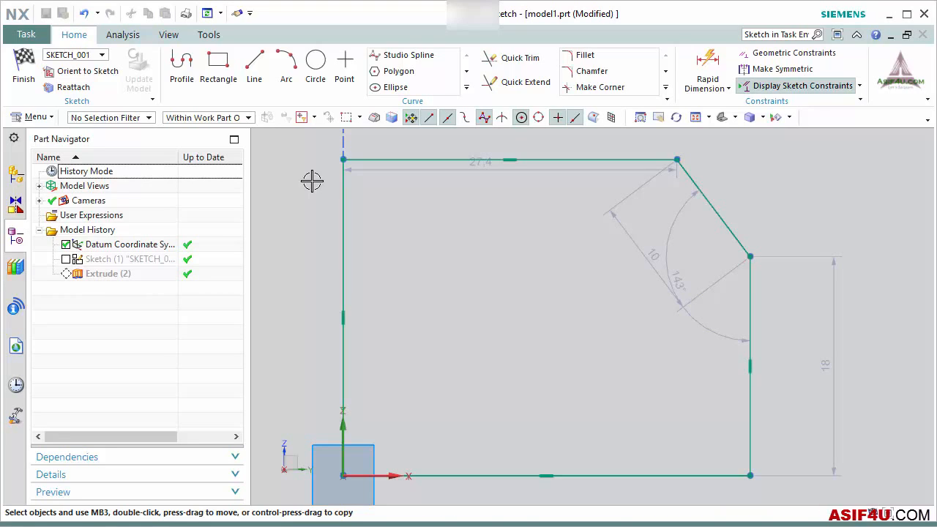
{"action": "left_click", "coordinate": [27, 73]}
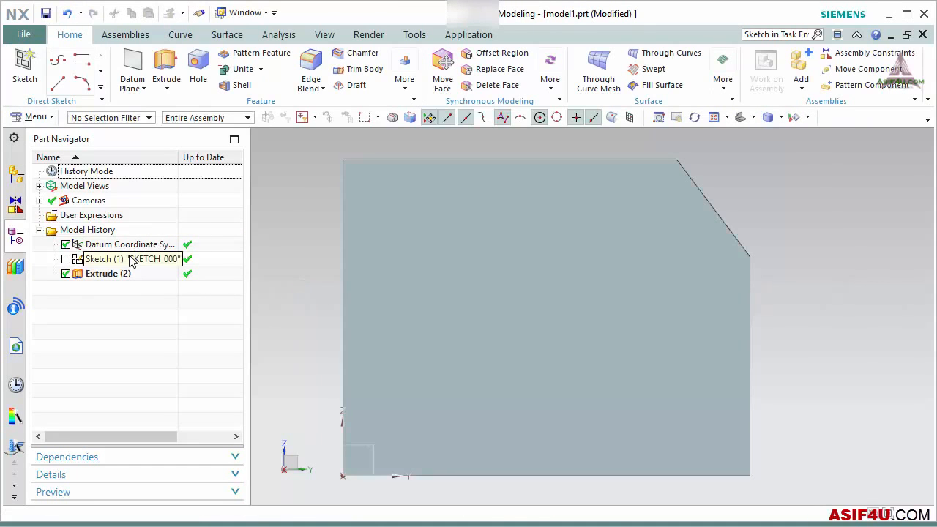
- Open the hidden rectangle sketch, Sketch (1), with Edit with Rollback and finish it without changing the geometry
{"action": "left_click", "coordinate": [131, 260]}
{"action": "right_click", "coordinate": [132, 261]}
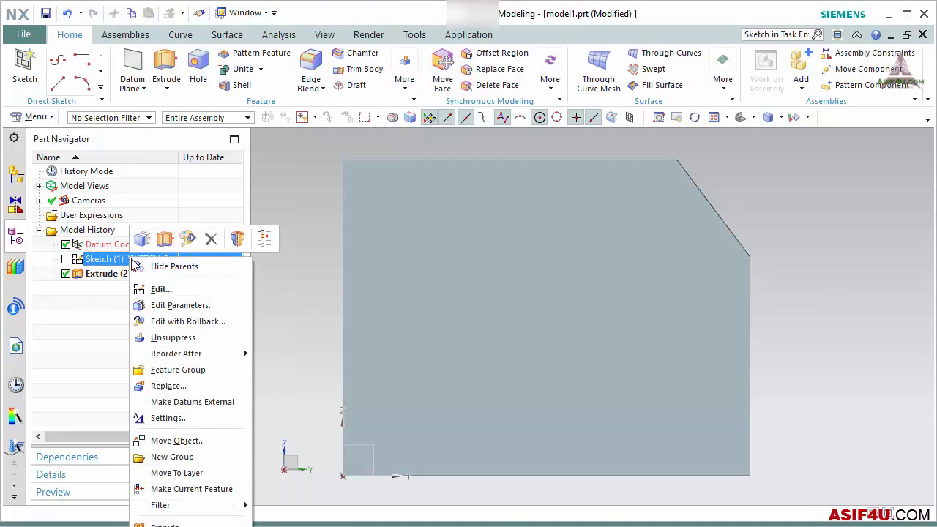
{"action": "left_click", "coordinate": [164, 322]}
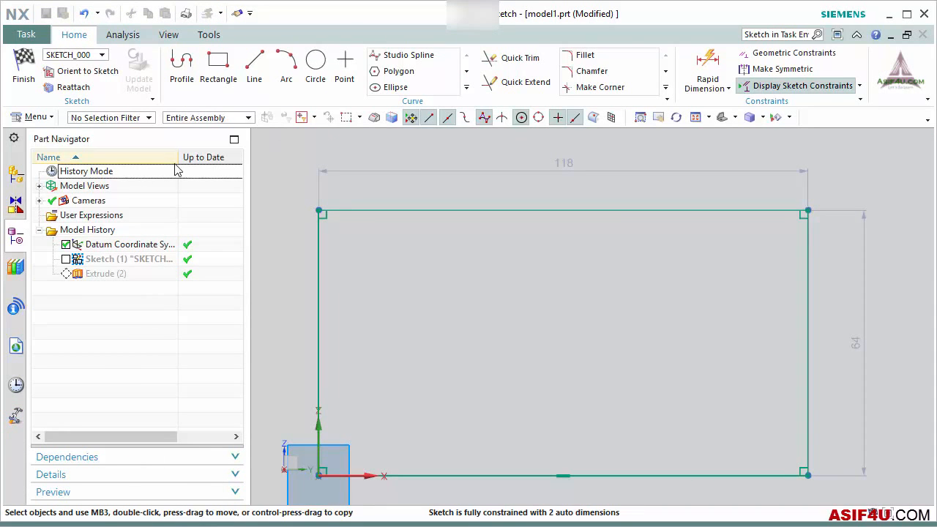
{"action": "left_click", "coordinate": [23, 70]}
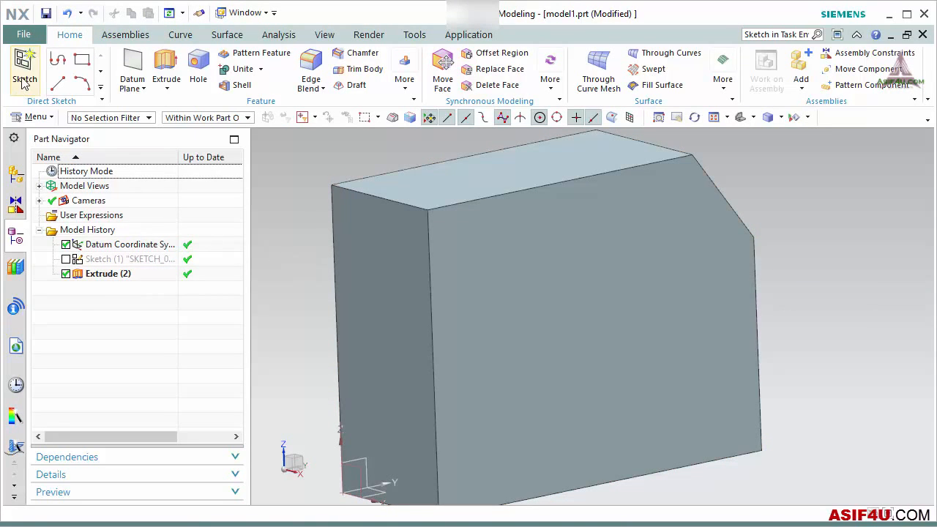
{"action": "left_click", "coordinate": [180, 34]}
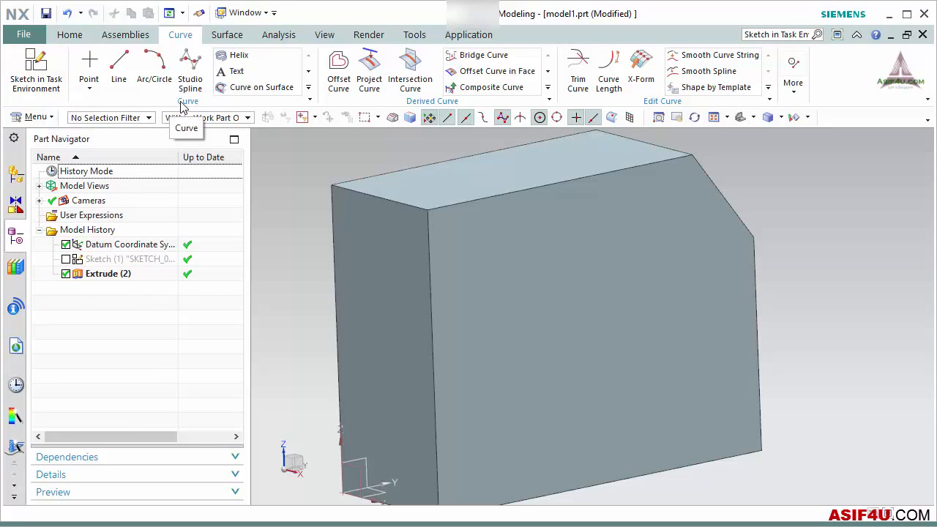
{"action": "left_click", "coordinate": [69, 34]}
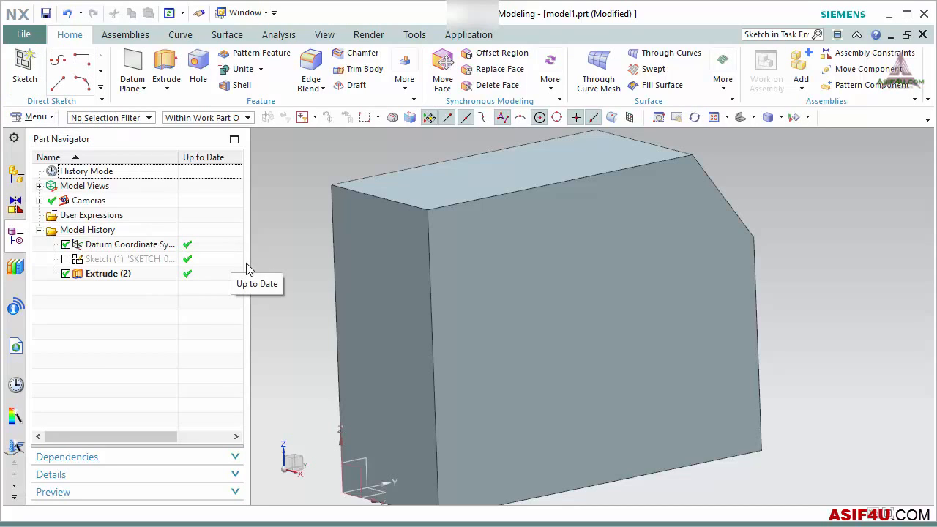
{"action": "left_click", "coordinate": [183, 36]}
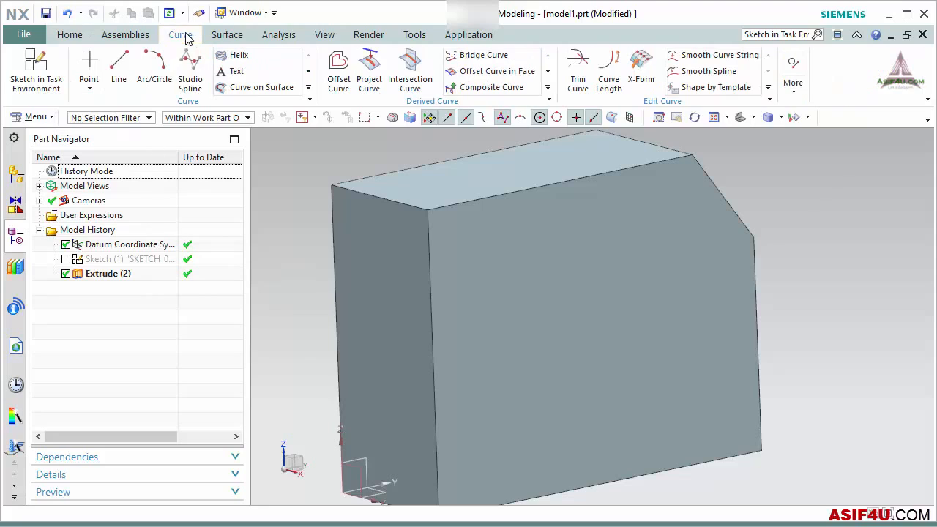